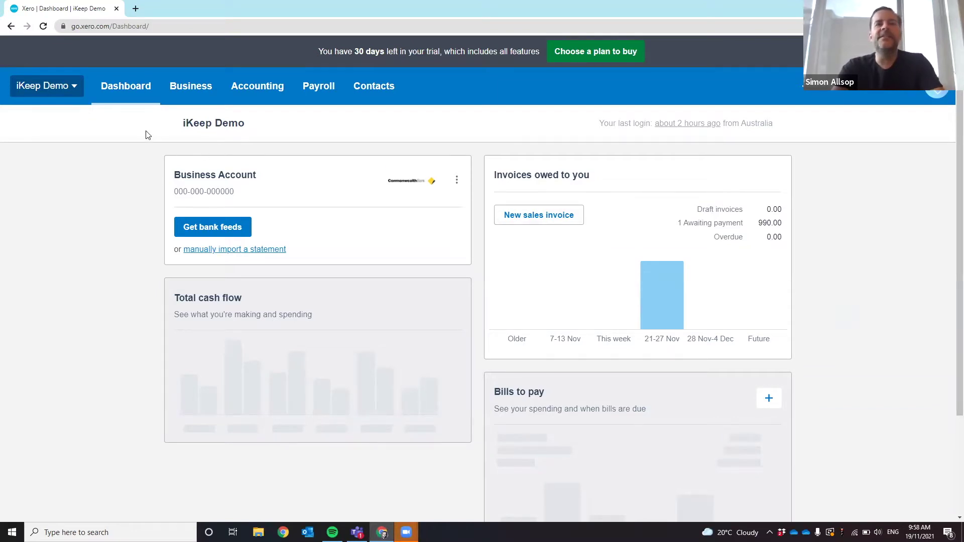
# Step: Open the iKeep Demo organisation menu from the Xero dashboard
pyautogui.click(56, 88)
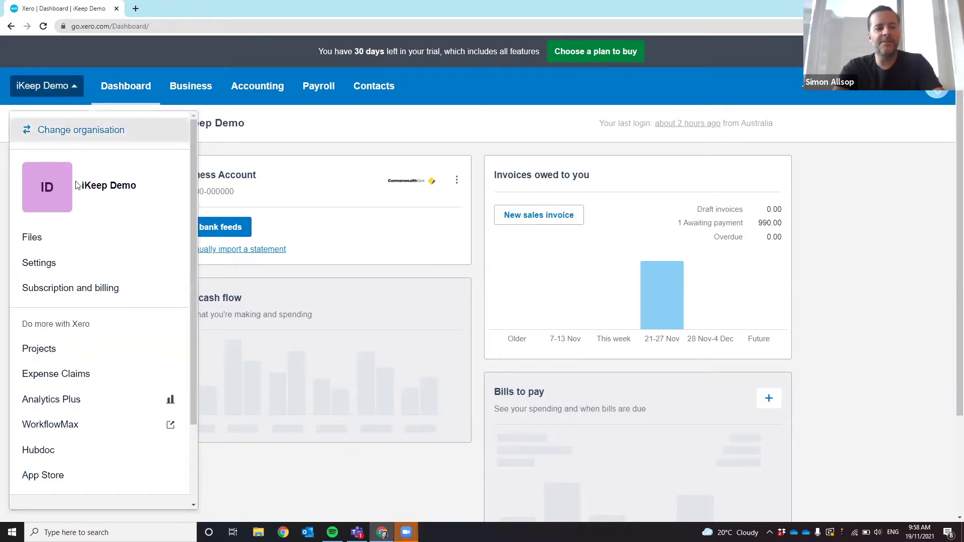
# Step: Go to Settings > Invoice settings and start a new Custom .docx branding theme
pyautogui.click(118, 266)
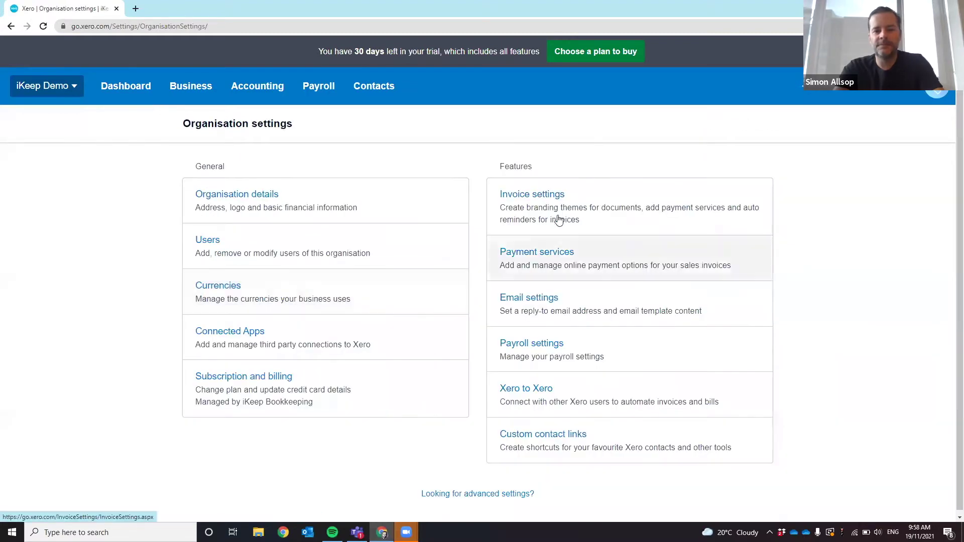
pyautogui.click(566, 216)
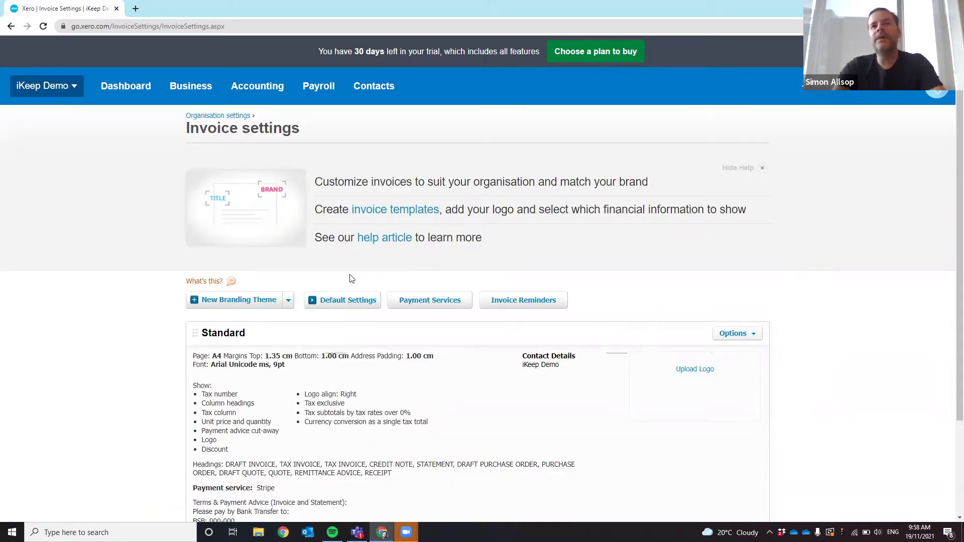
pyautogui.click(289, 302)
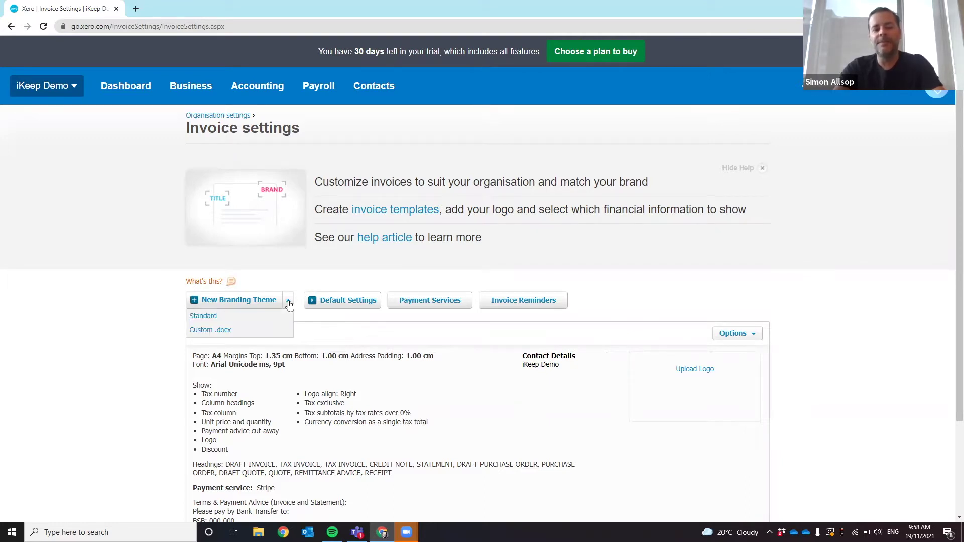
pyautogui.click(256, 329)
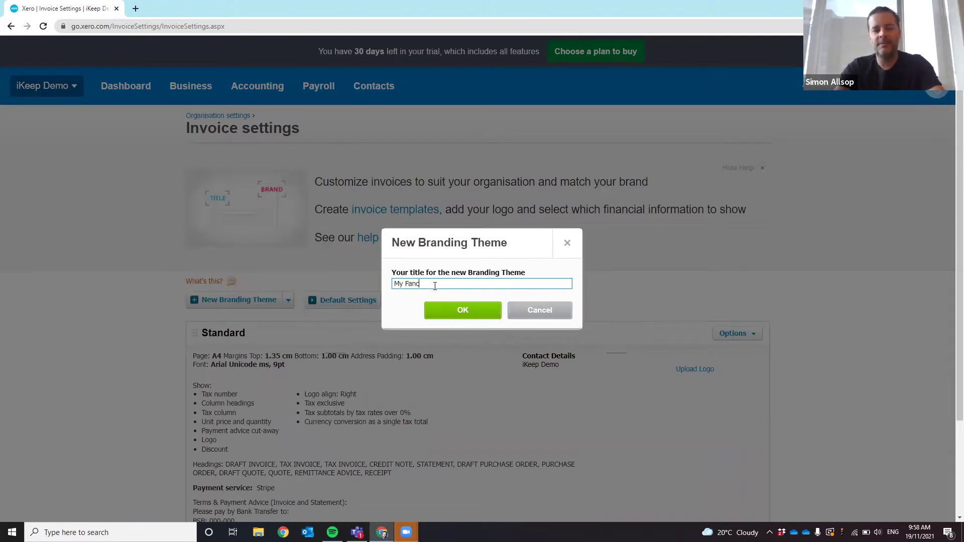
# Step: Save the new Custom .docx branding theme titled 'My Fancy Invoice'
pyautogui.click(454, 309)
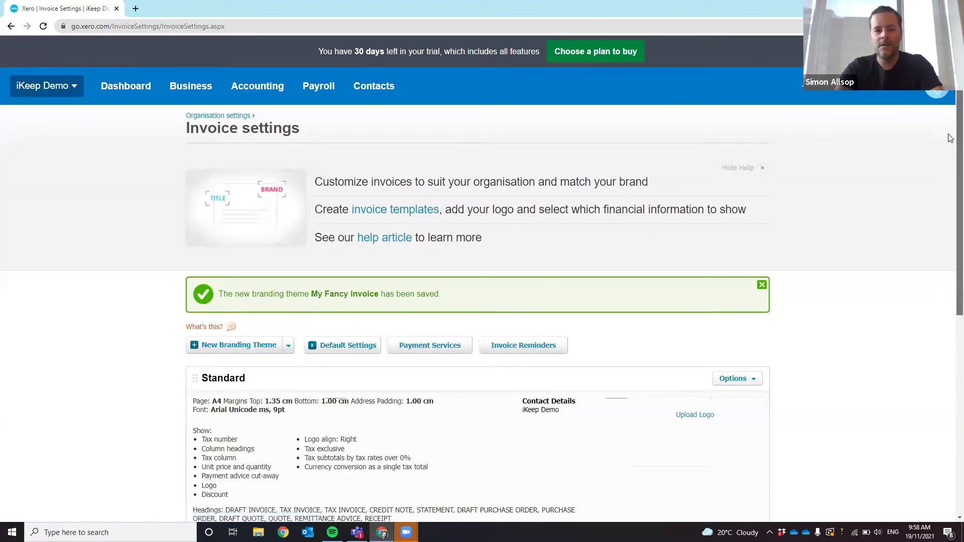
pyautogui.scroll(-4, 951, 138)
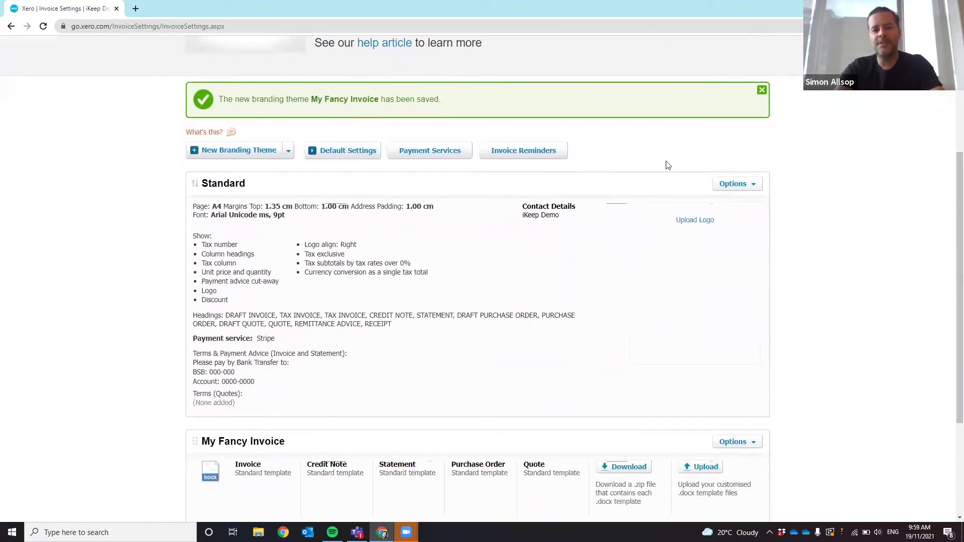
# Step: Download the My Fancy Invoice templates zip and open it from the browser
pyautogui.moveTo(951, 237); pyautogui.dragTo(815, 393)
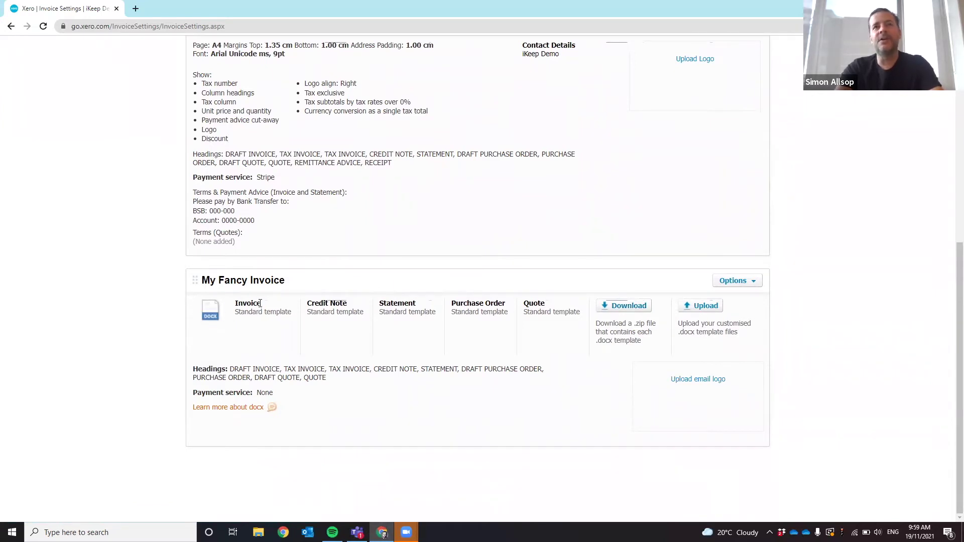
pyautogui.click(619, 308)
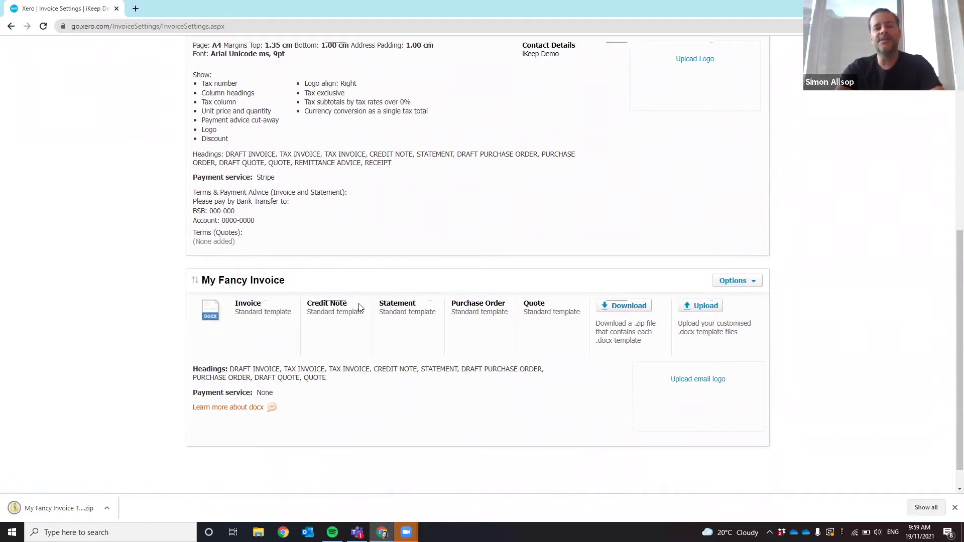
pyautogui.click(50, 508)
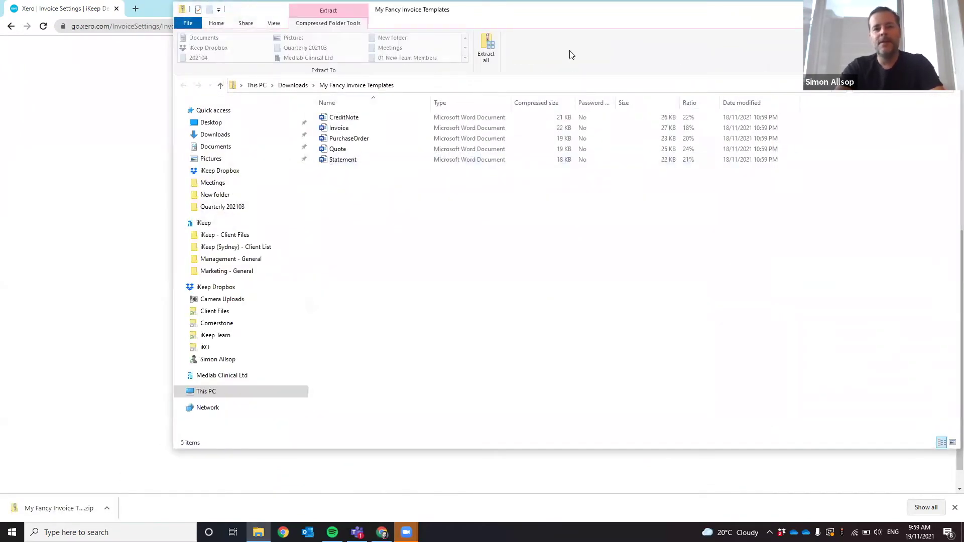
# Step: Minimise the browser and open the Invoice template from the zip in Word
pyautogui.moveTo(793, 11); pyautogui.dragTo(779, 36)
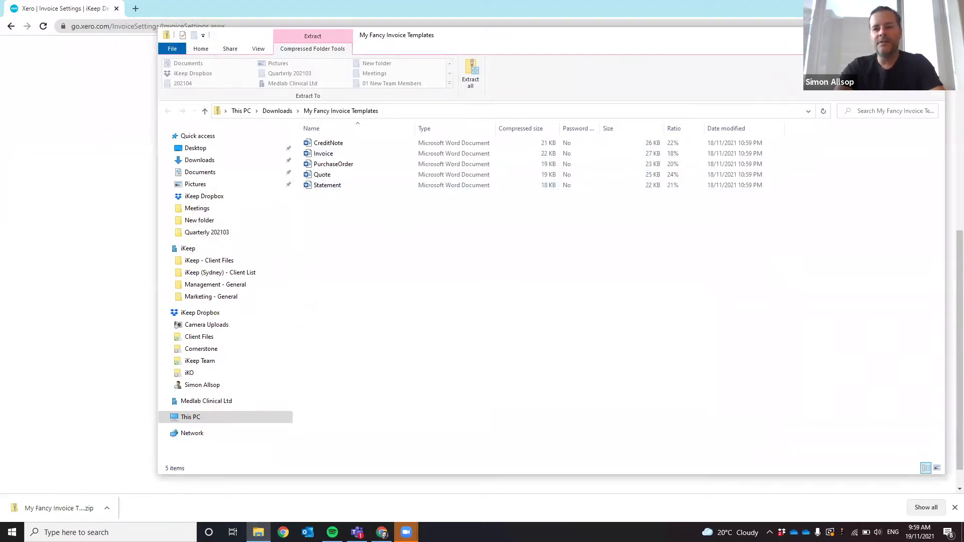
pyautogui.click(853, 9)
pyautogui.click(907, 9)
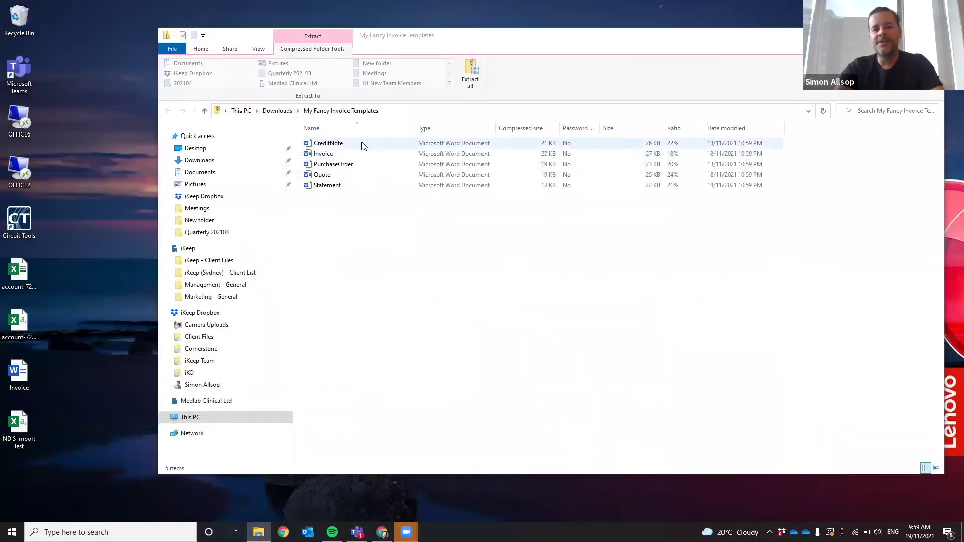
pyautogui.click(372, 143)
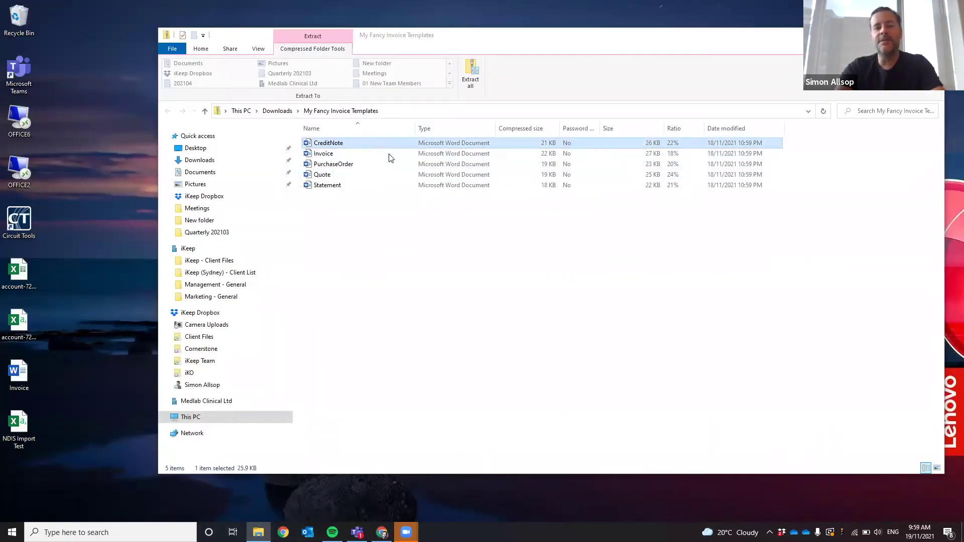
pyautogui.doubleClick(390, 154)
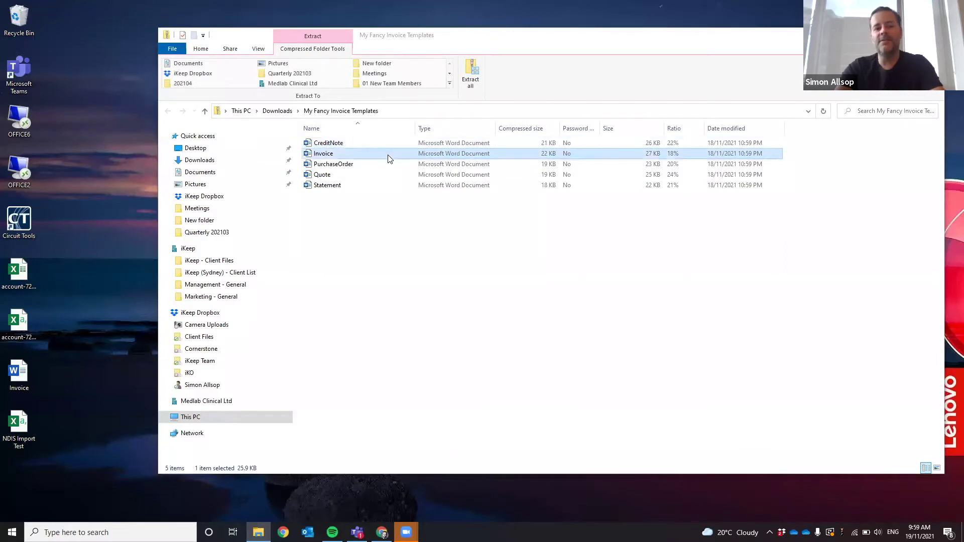
pyautogui.click(390, 163)
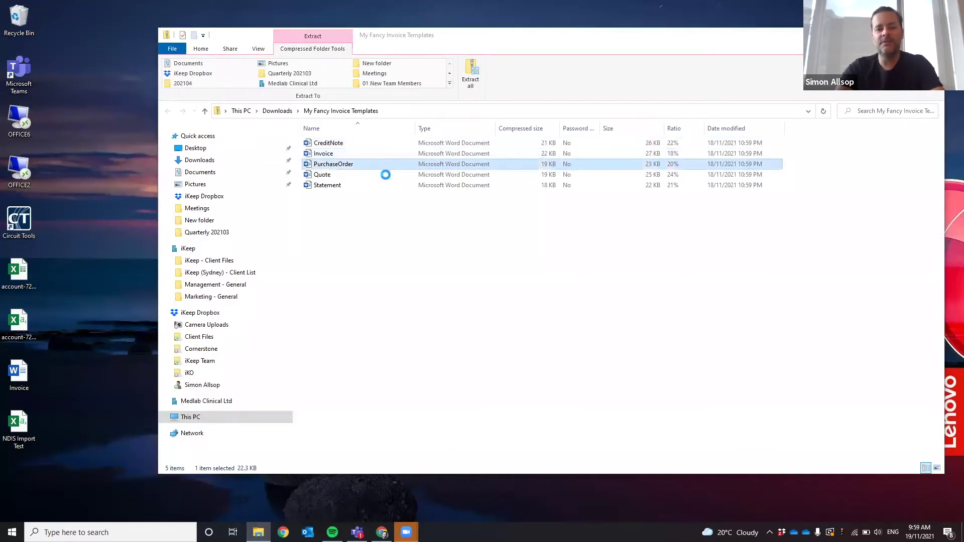
pyautogui.click(391, 243)
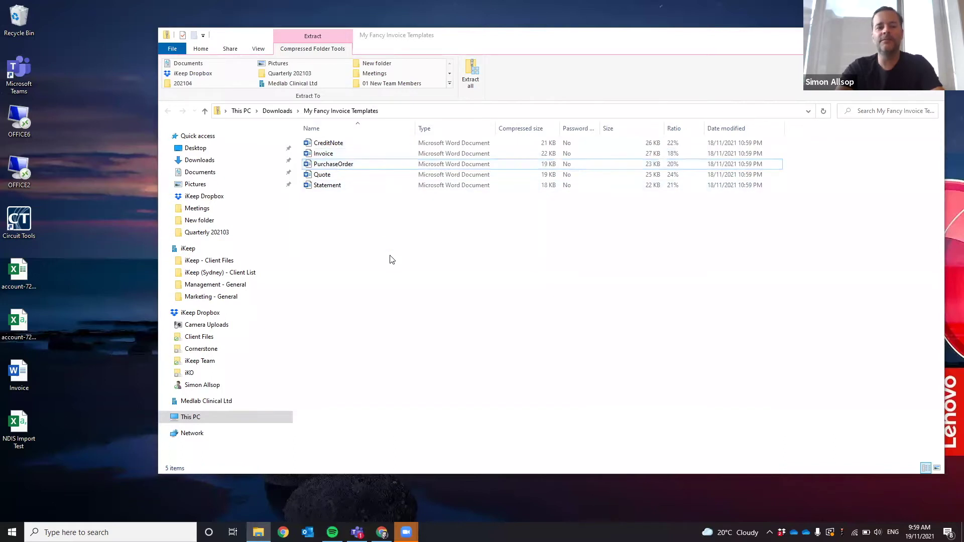
pyautogui.click(355, 156)
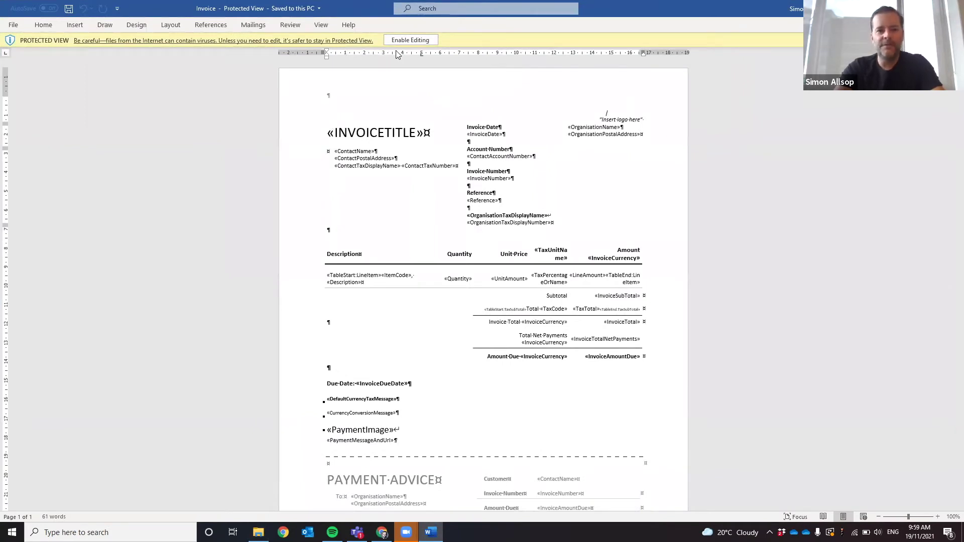
# Step: Enable editing of the Invoice template, leaving Protected View
pyautogui.click(411, 40)
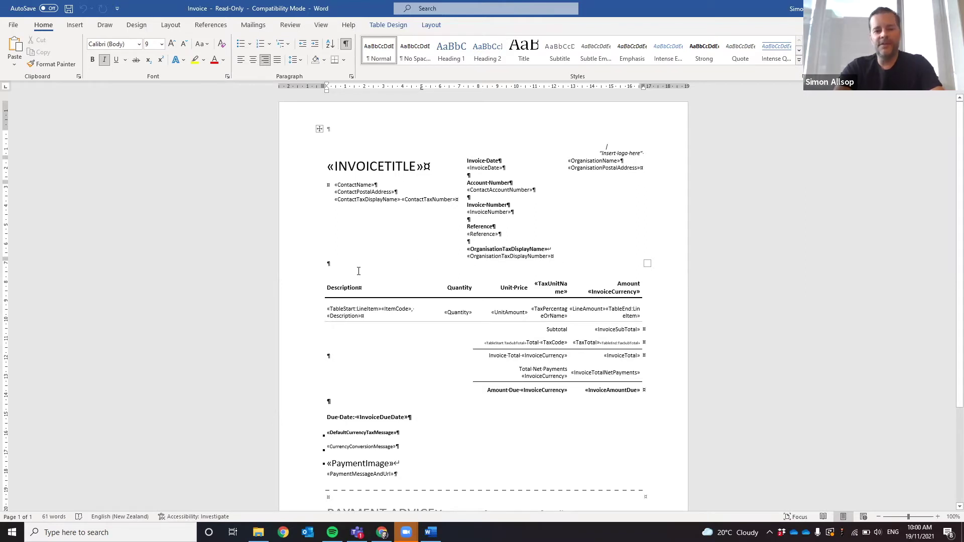
# Step: Colour the invoice table's header row dark red and change its font from Calibri to Amasis MT Pro
pyautogui.click(300, 296)
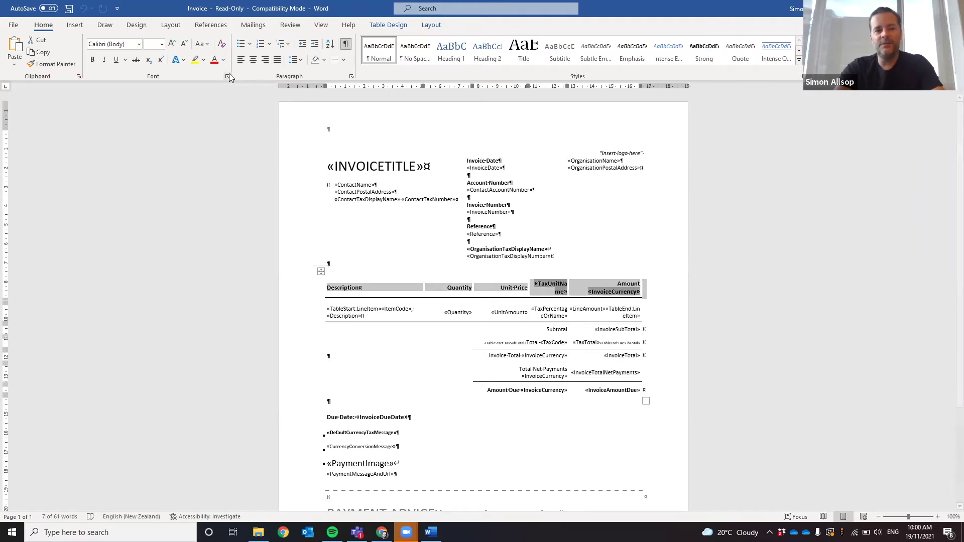
pyautogui.click(214, 60)
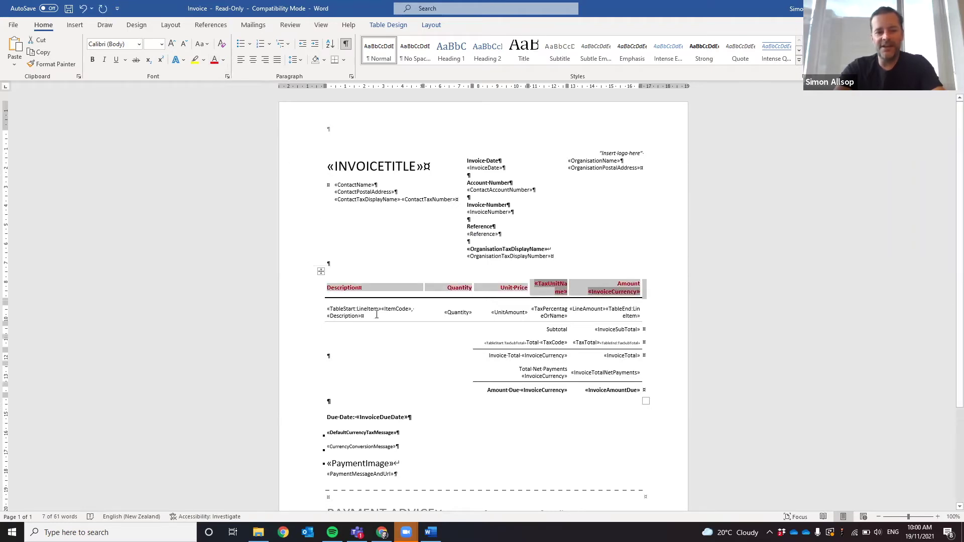
pyautogui.click(140, 45)
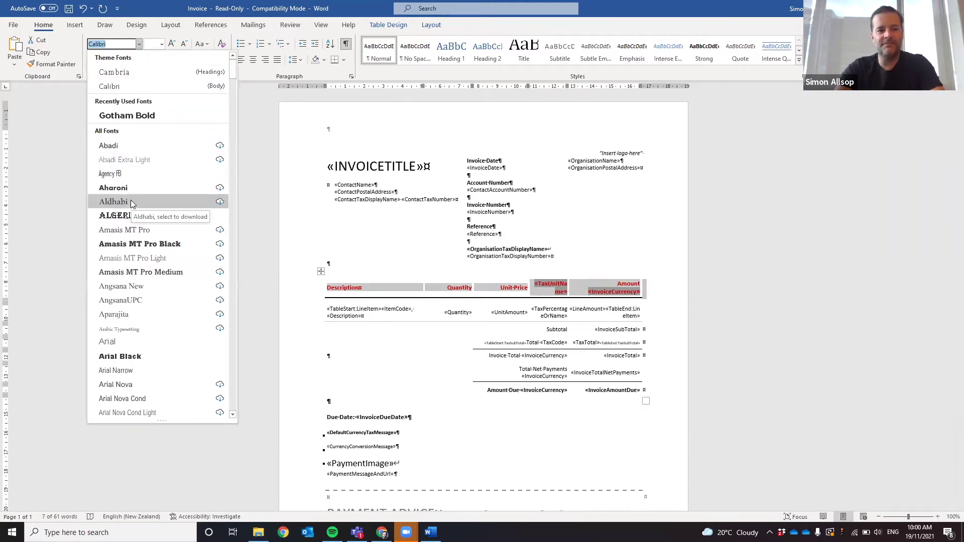
pyautogui.click(127, 230)
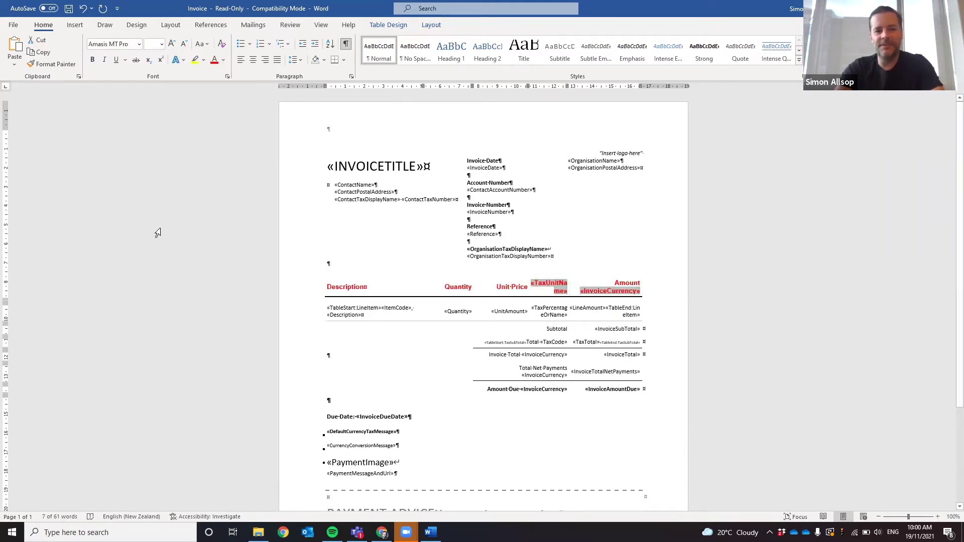
pyautogui.click(408, 236)
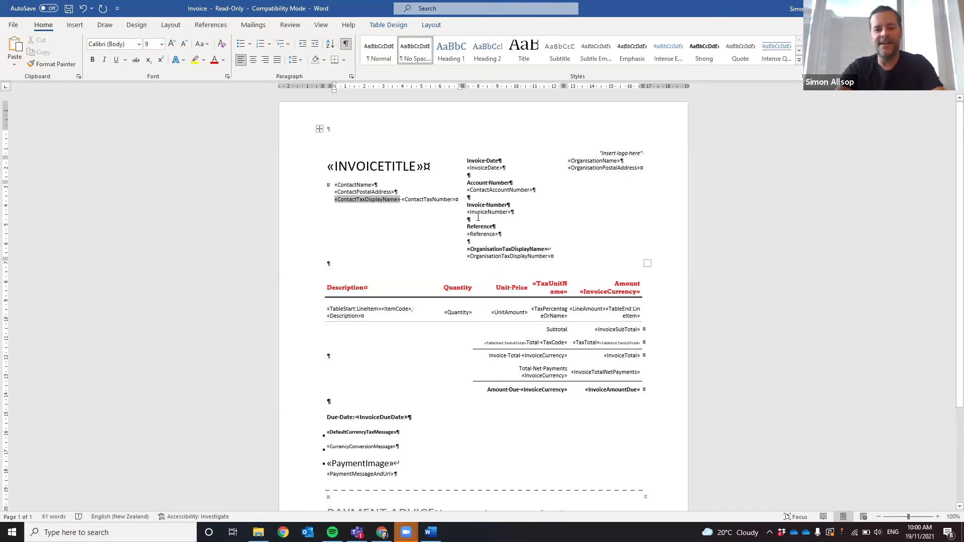
pyautogui.click(416, 233)
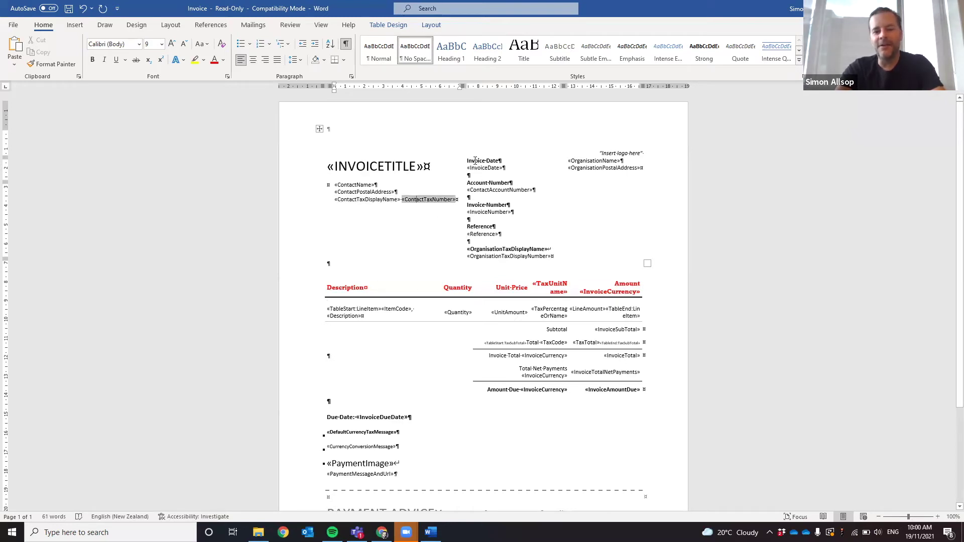
pyautogui.click(385, 169)
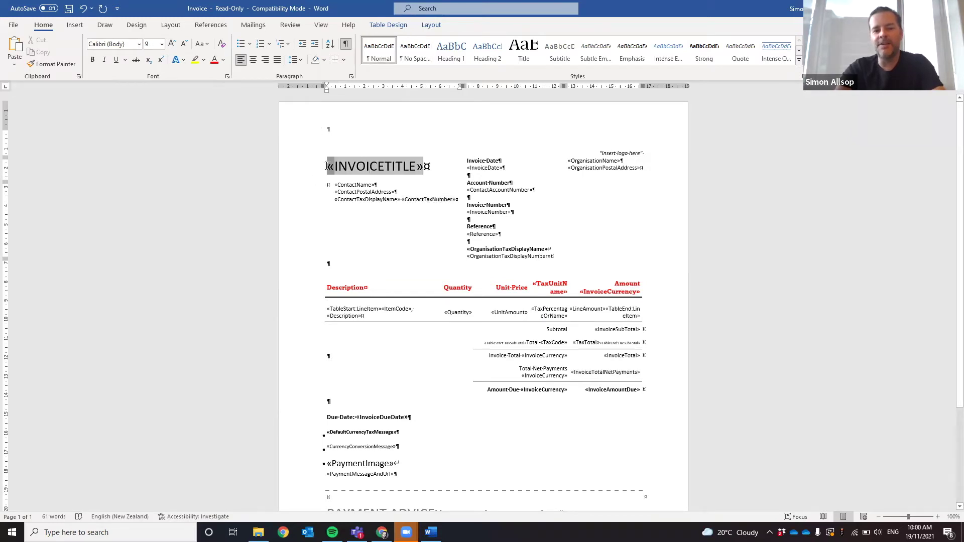
pyautogui.doubleClick(329, 167)
pyautogui.click(431, 171)
pyautogui.doubleClick(420, 165)
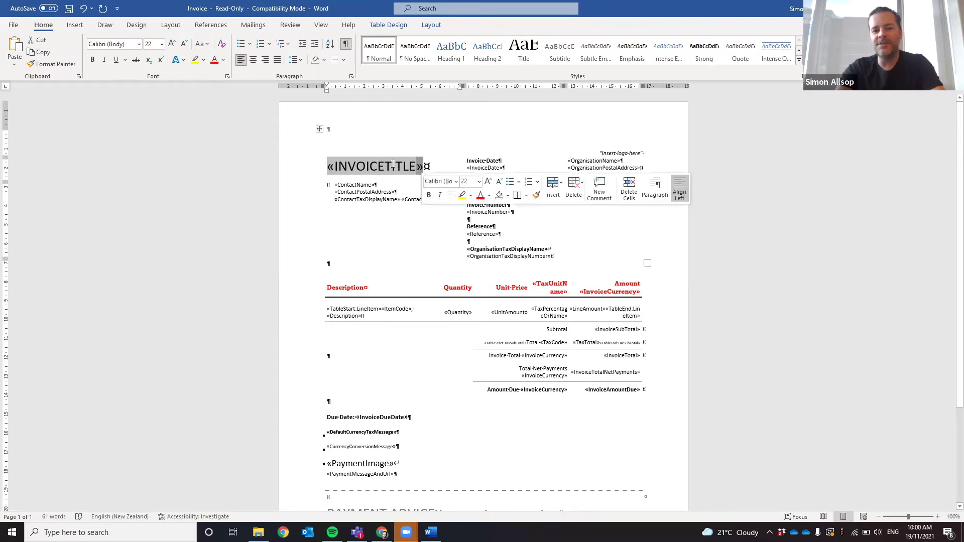
pyautogui.click(396, 171)
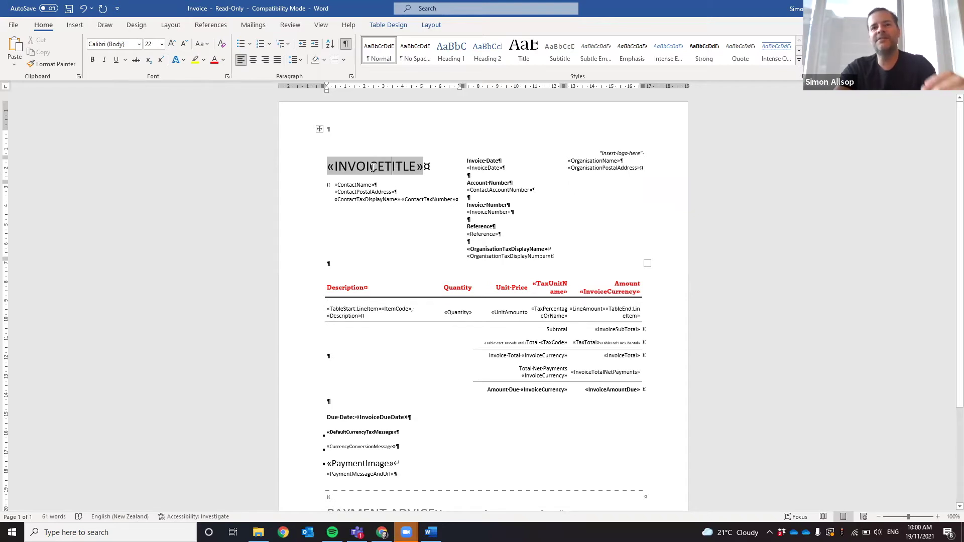
pyautogui.click(486, 182)
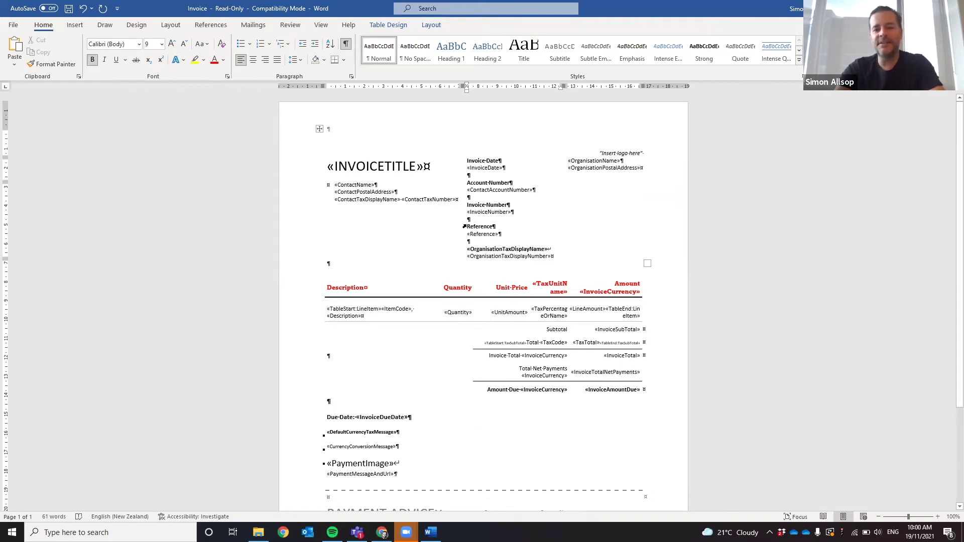
pyautogui.moveTo(468, 226); pyautogui.dragTo(496, 229)
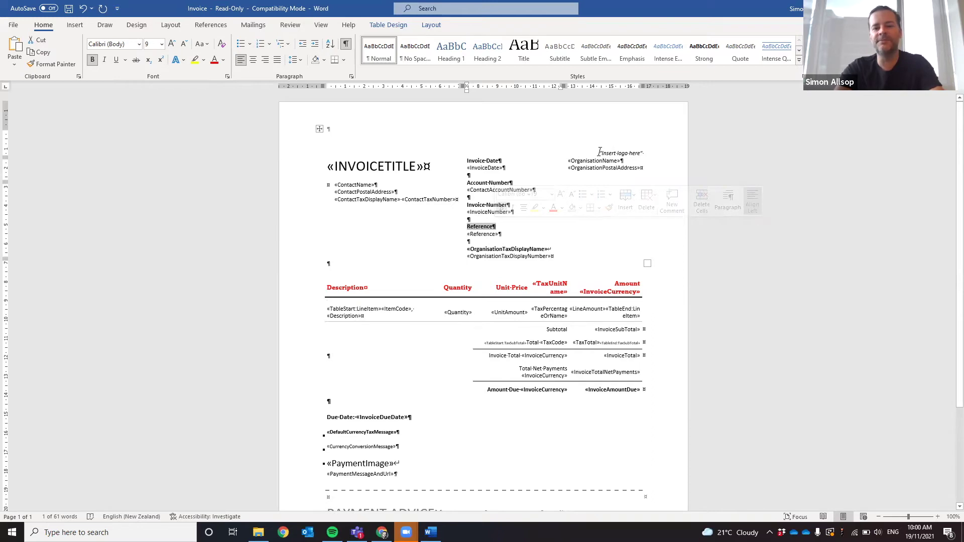
pyautogui.tripleClick(599, 152)
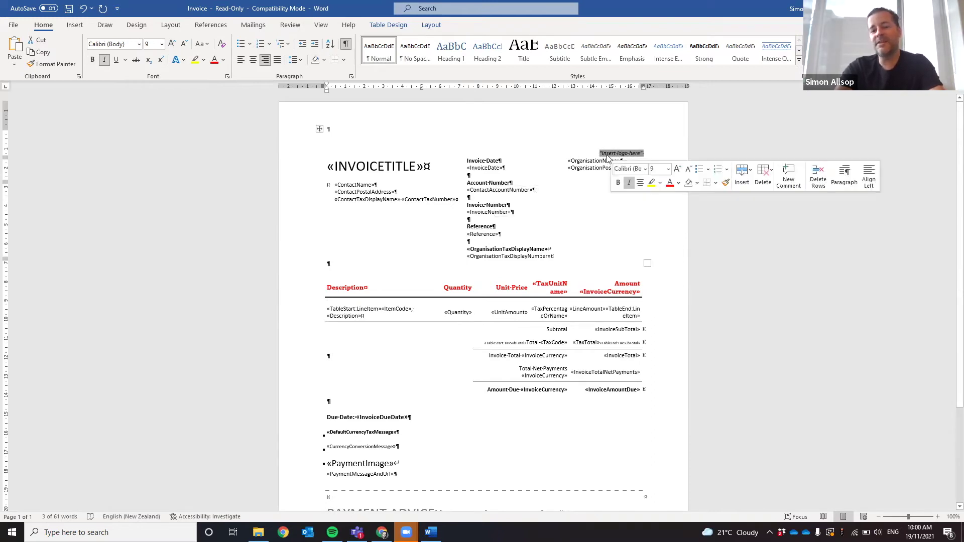
pyautogui.click(609, 152)
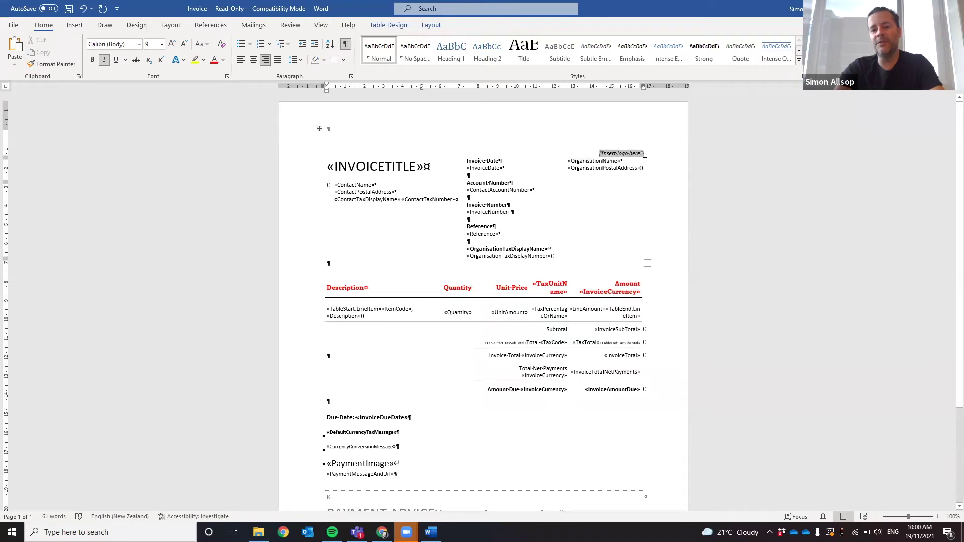
pyautogui.click(614, 152)
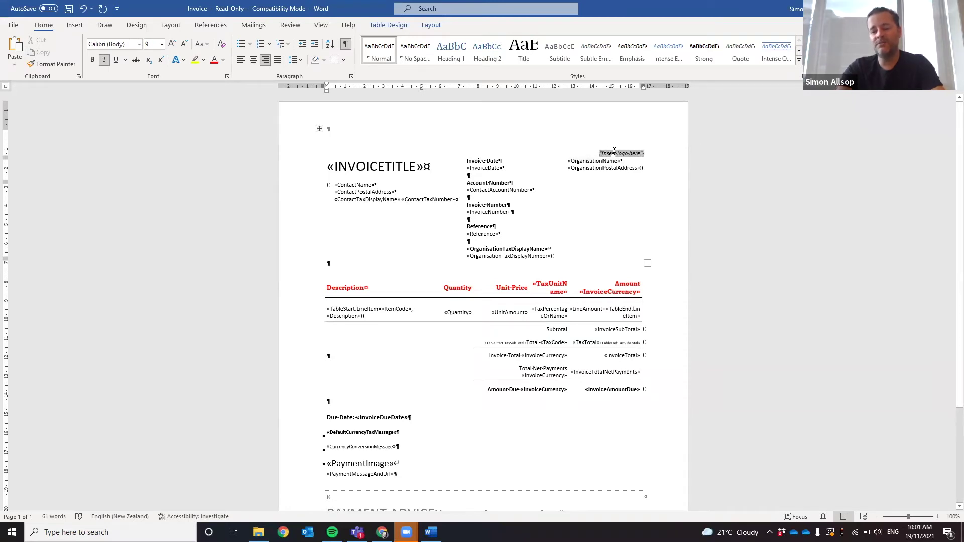
pyautogui.click(614, 153)
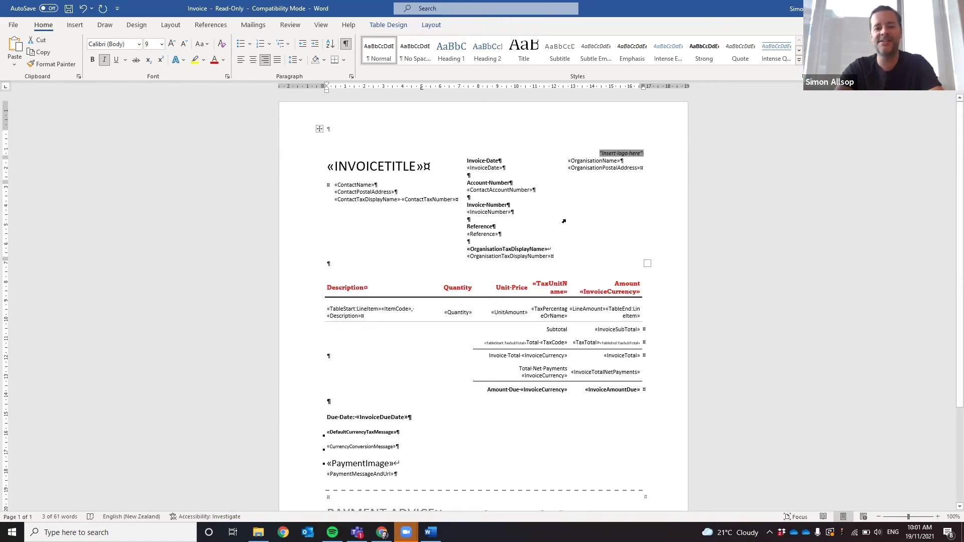
pyautogui.click(566, 164)
# Step: Close the template, saving it to the Desktop as 'Invoice Fancy' and accepting the format upgrade
pyautogui.hotkey('ctrl', 'w')
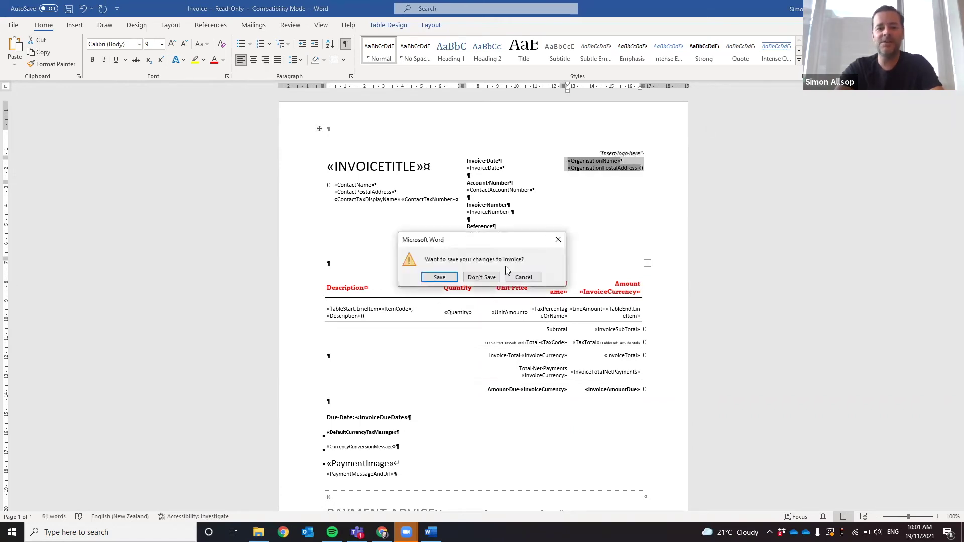
pyautogui.click(435, 280)
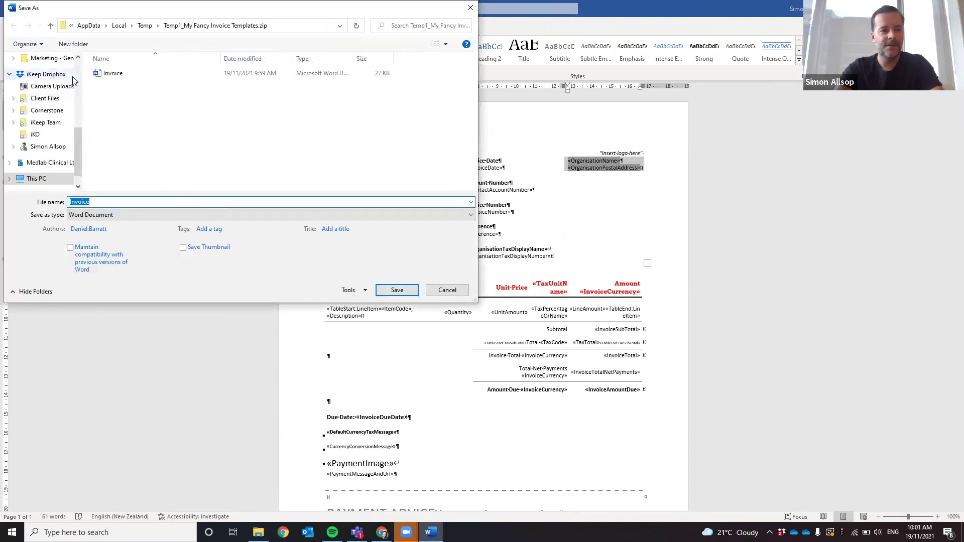
pyautogui.scroll(4, 75, 77)
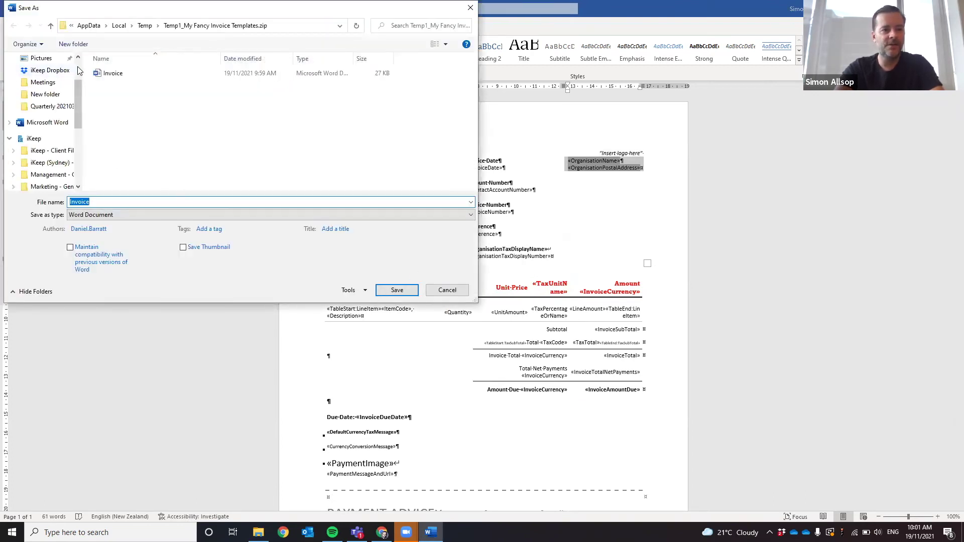
pyautogui.scroll(3, 75, 71)
pyautogui.click(41, 78)
pyautogui.click(119, 201)
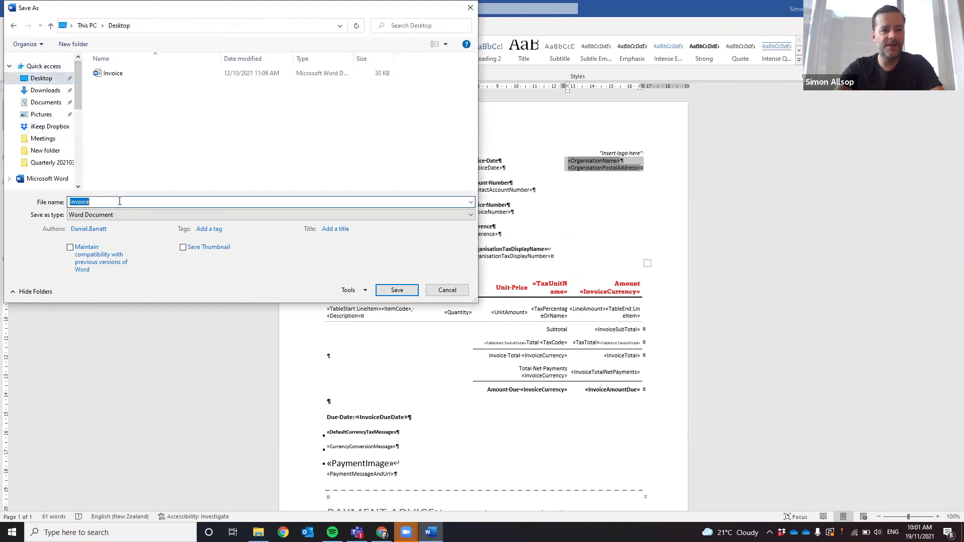
pyautogui.click(120, 201)
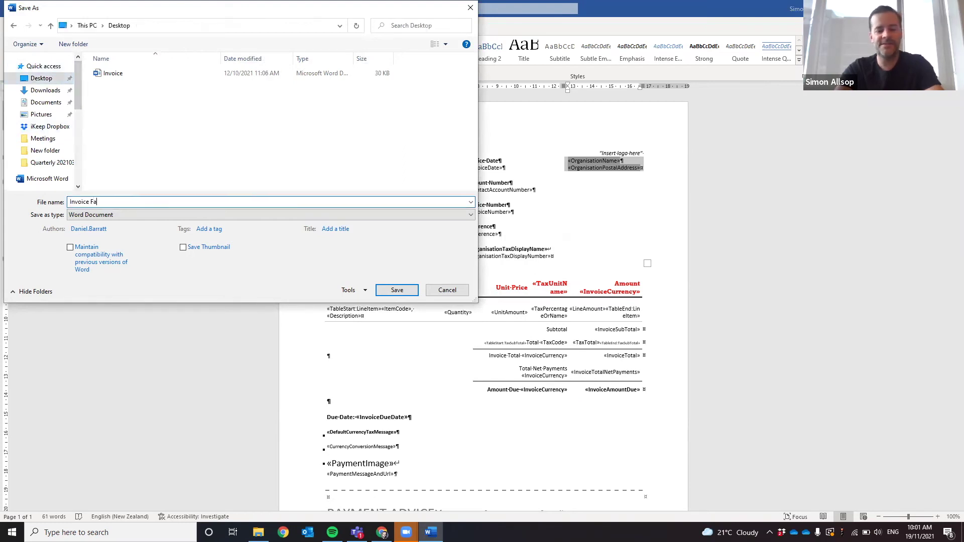
pyautogui.click(397, 290)
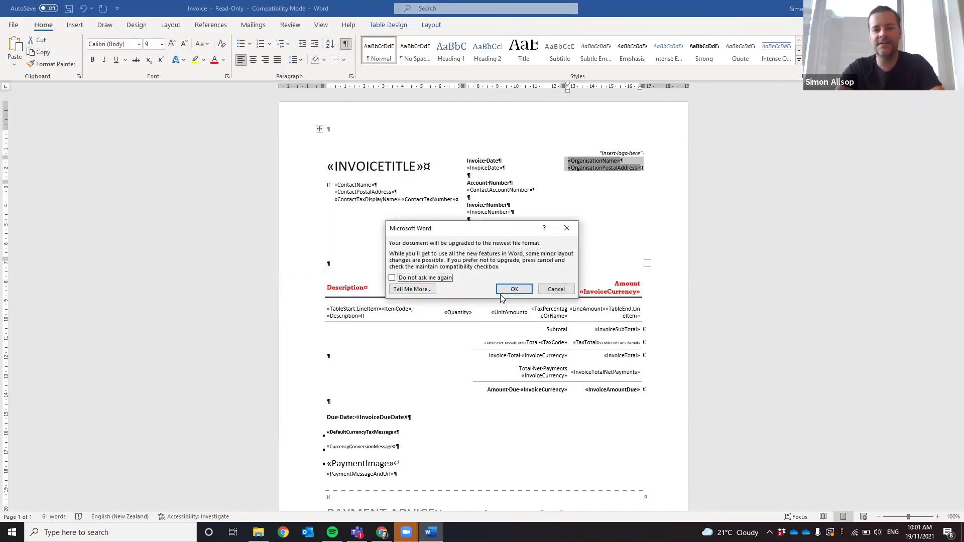
pyautogui.click(513, 290)
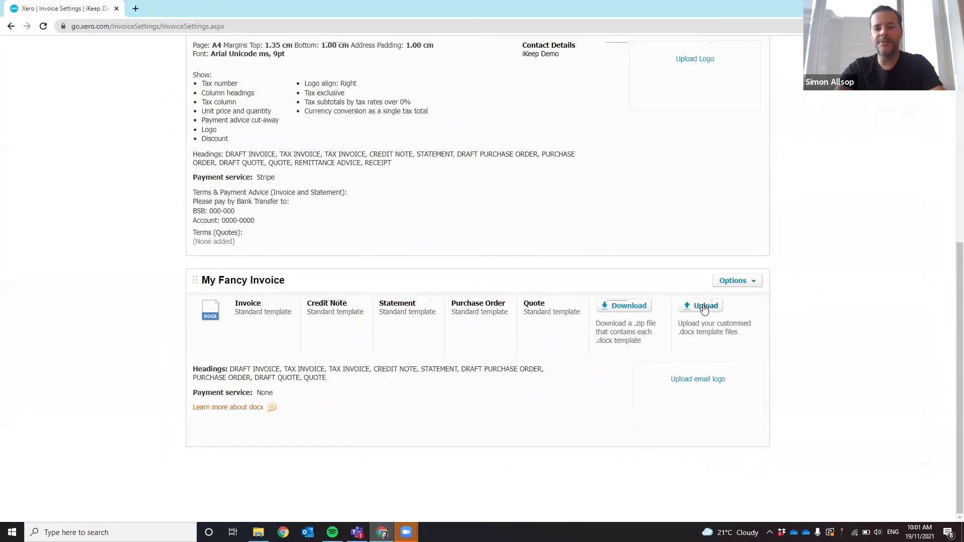
# Step: Upload Invoice Fancy from the Desktop as My Fancy Invoice's Invoice template
pyautogui.click(704, 306)
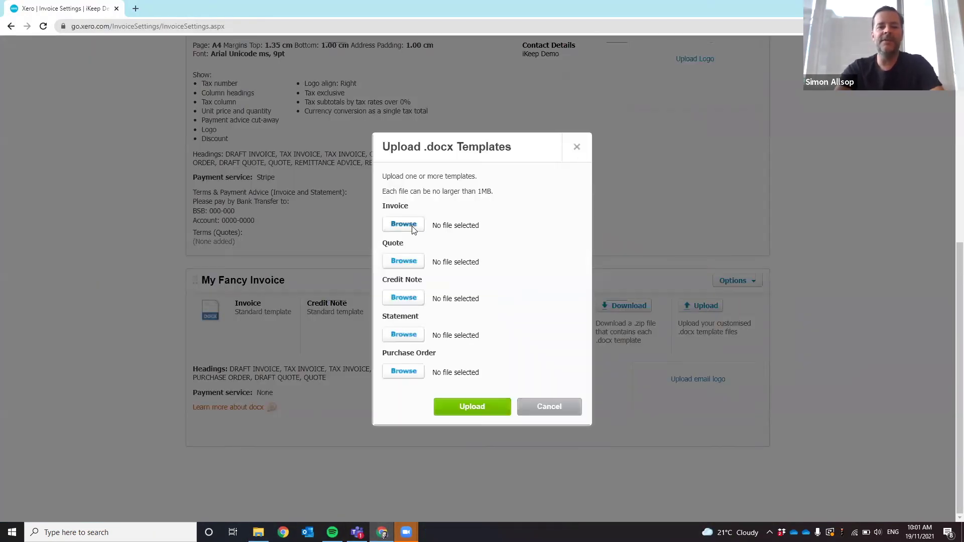
pyautogui.click(412, 229)
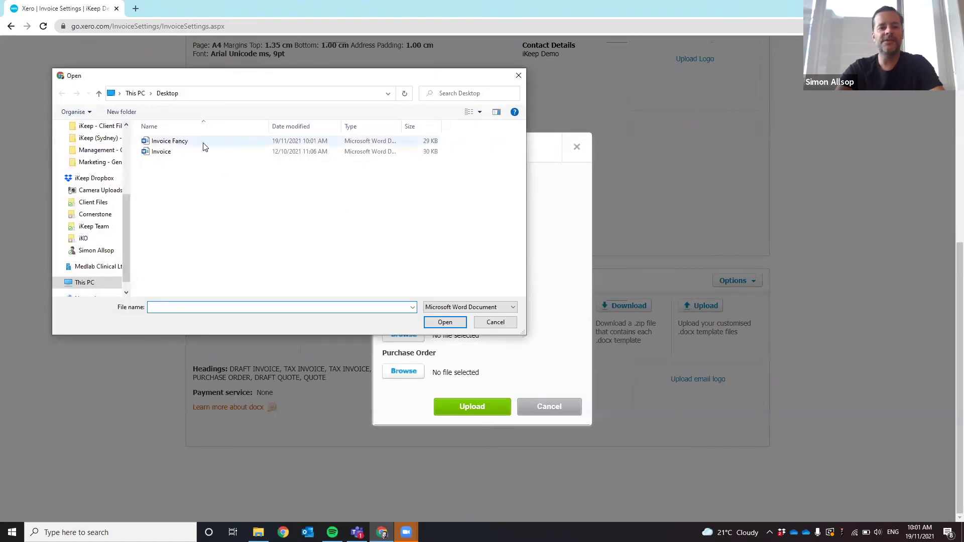
pyautogui.click(203, 145)
pyautogui.click(448, 324)
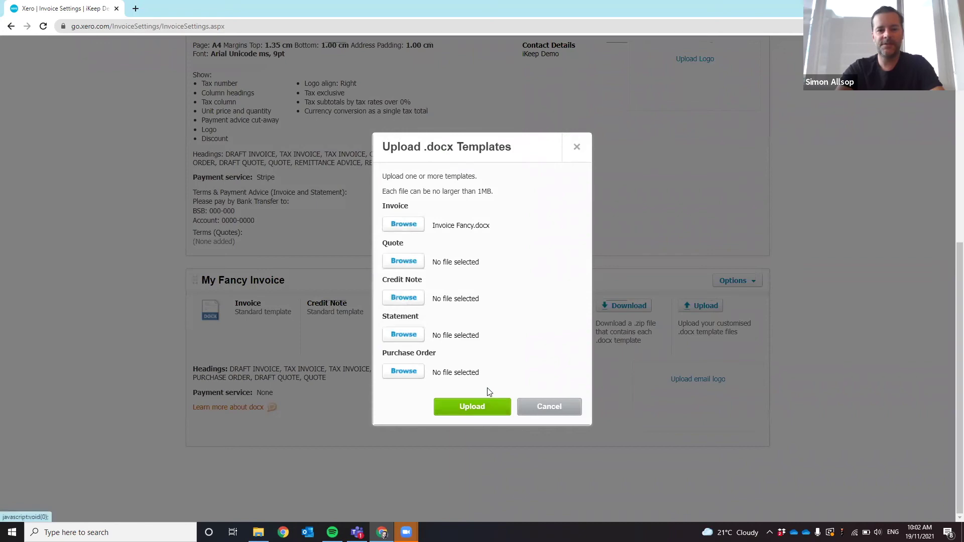
pyautogui.click(482, 404)
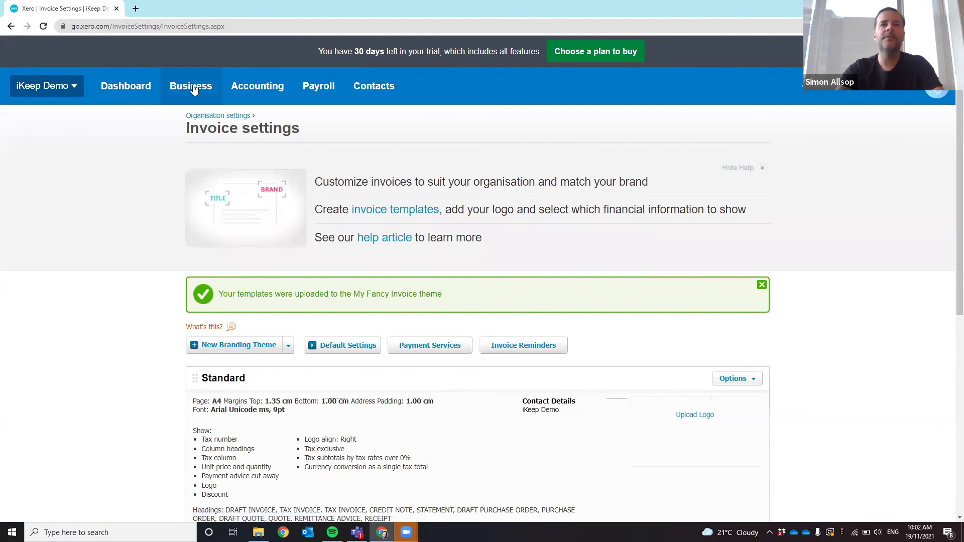
# Step: Open INV-0001 from Business > Invoices and show its available actions
pyautogui.click(194, 88)
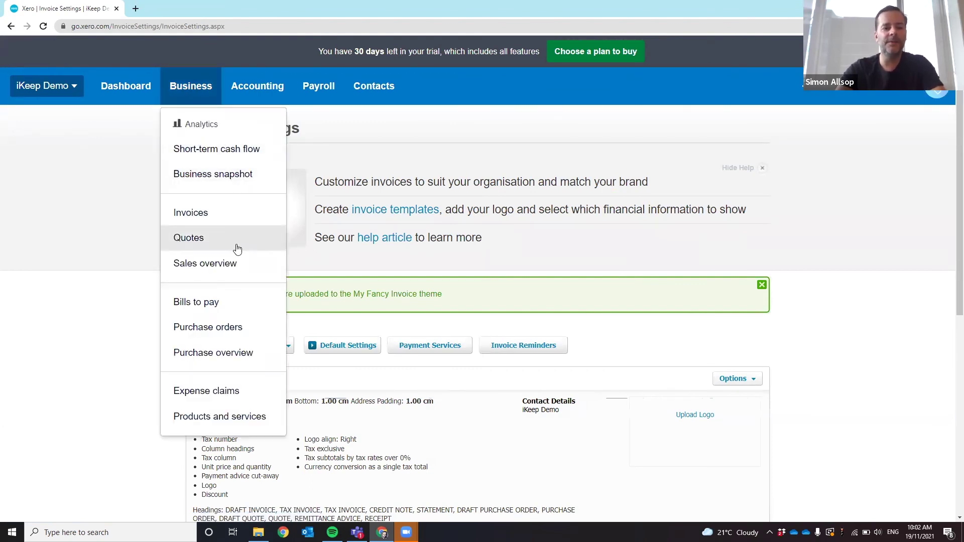
pyautogui.click(227, 216)
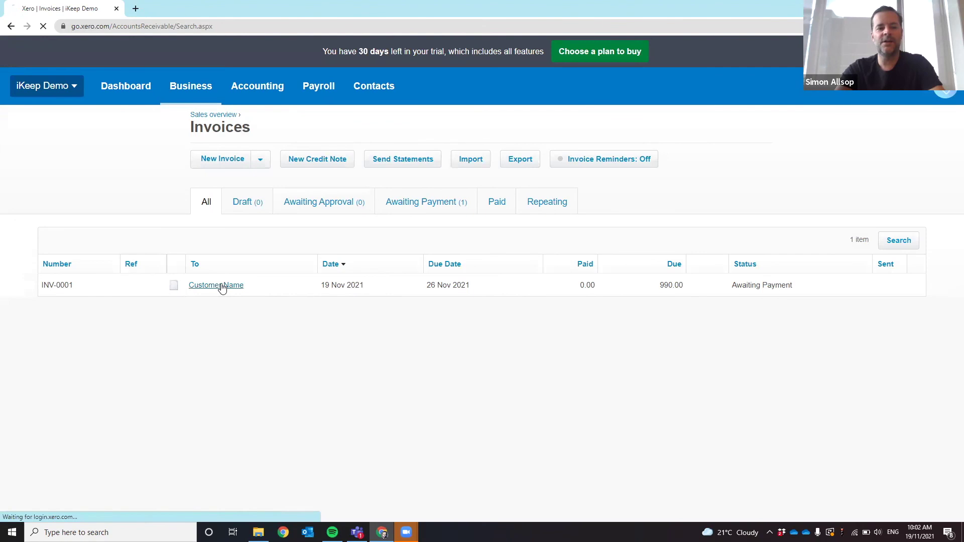
pyautogui.click(222, 286)
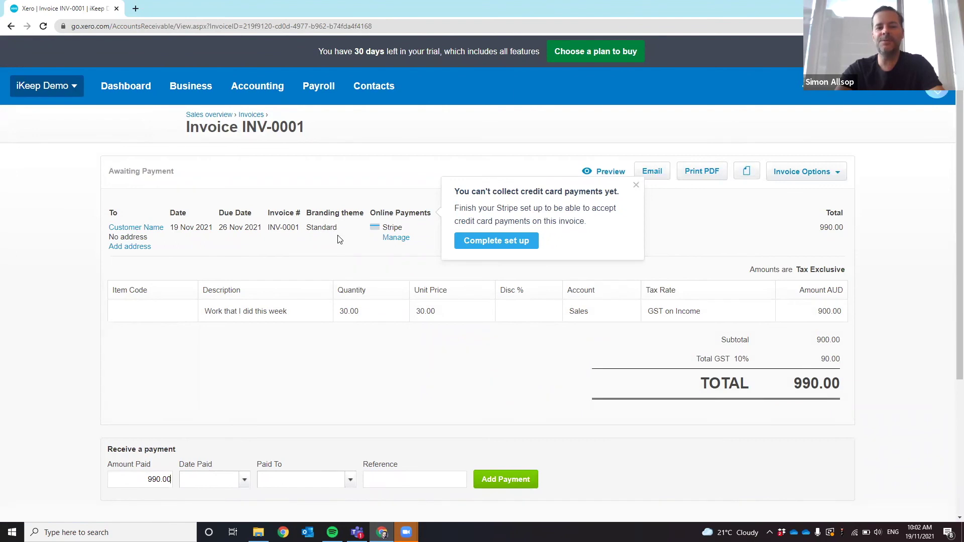
pyautogui.click(811, 176)
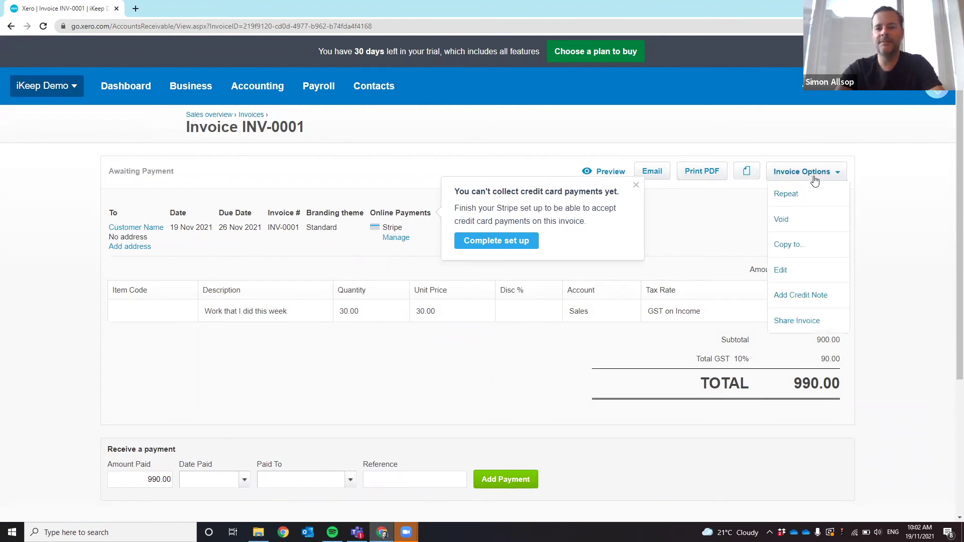
# Step: Edit invoice INV-0001 and list its branding themes, still set to Standard
pyautogui.click(806, 268)
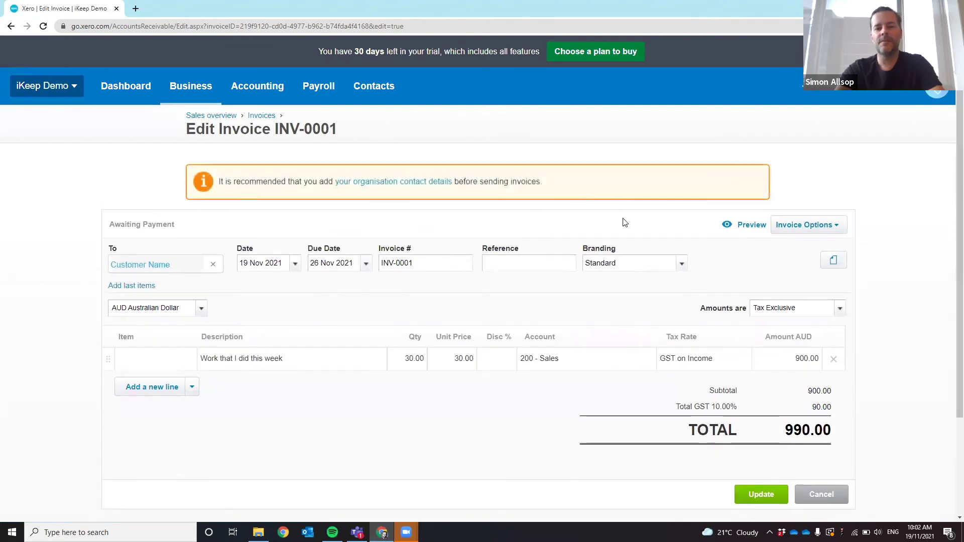
pyautogui.click(681, 265)
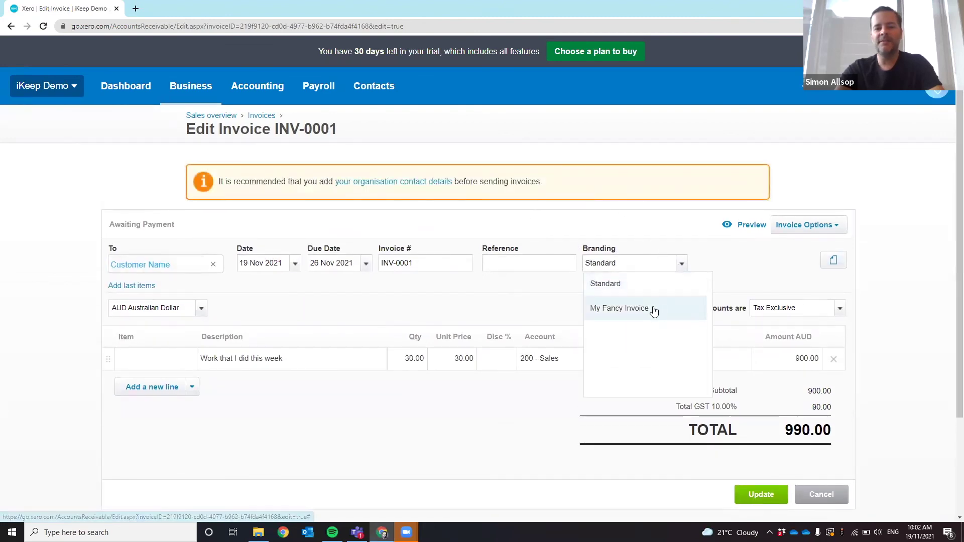